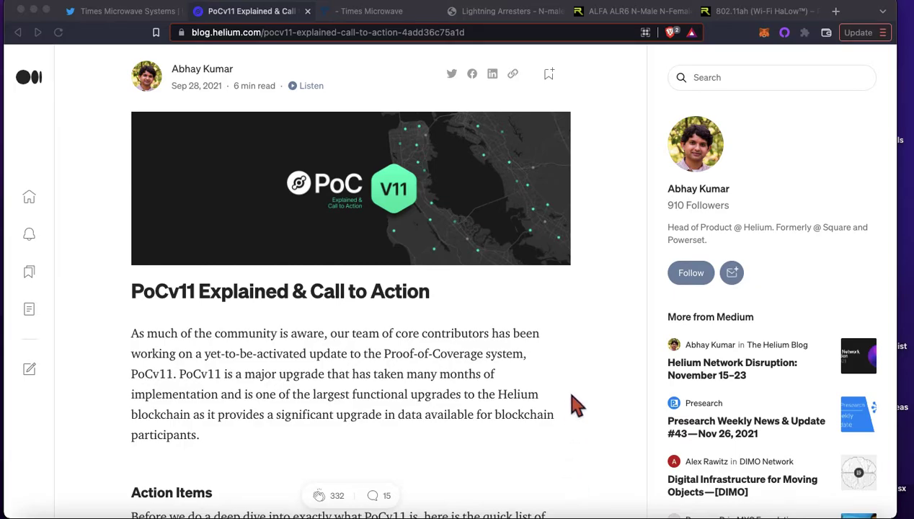
- Scroll the PoCv11 article down to Step 2's 1.0–15.0 dBi antenna-gain guidance
scroll(575, 403, down, 1)
scroll(576, 406, down, 1)
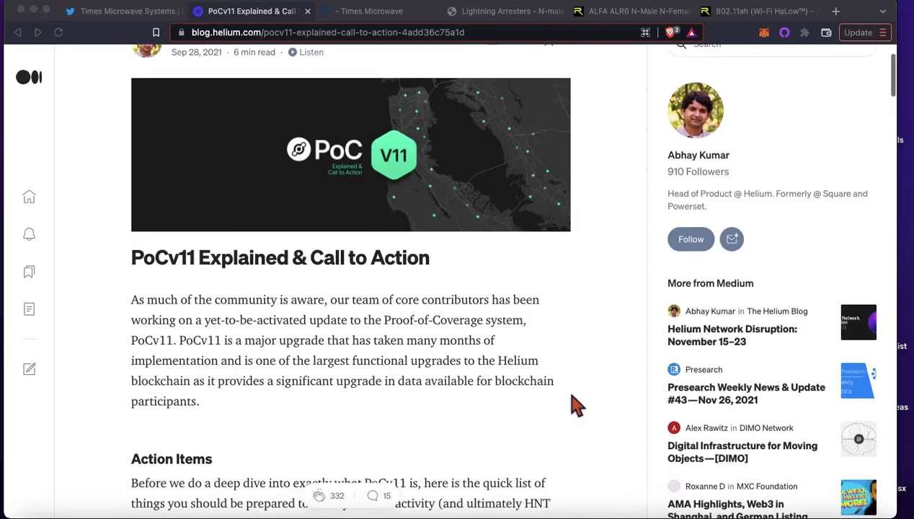
scroll(577, 405, up, 1)
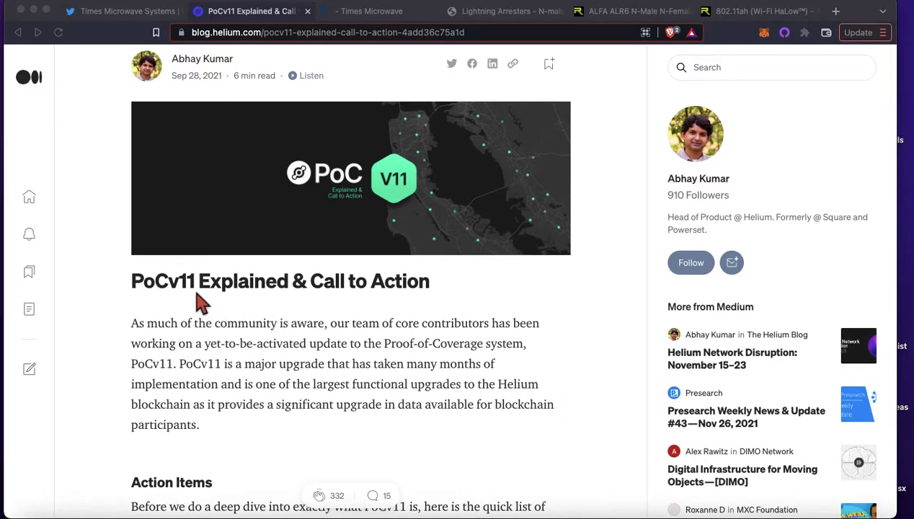
scroll(112, 389, down, 5)
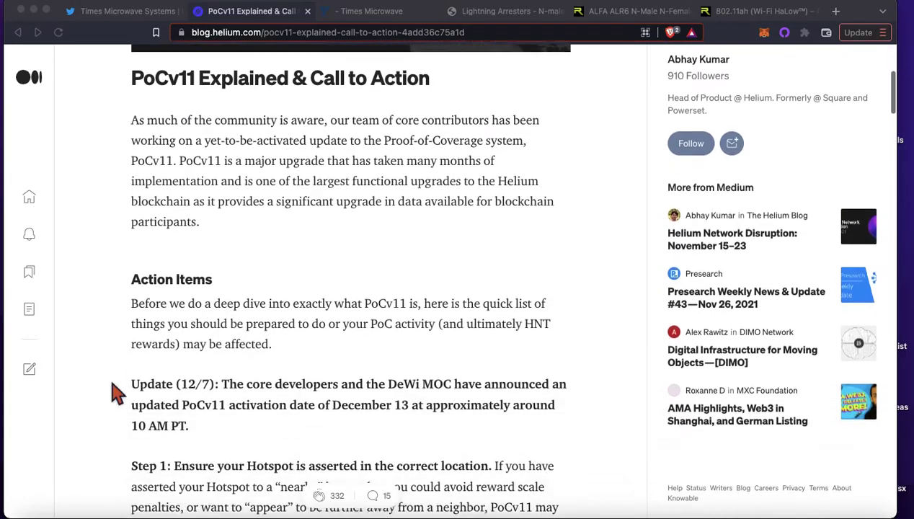
scroll(115, 393, down, 4)
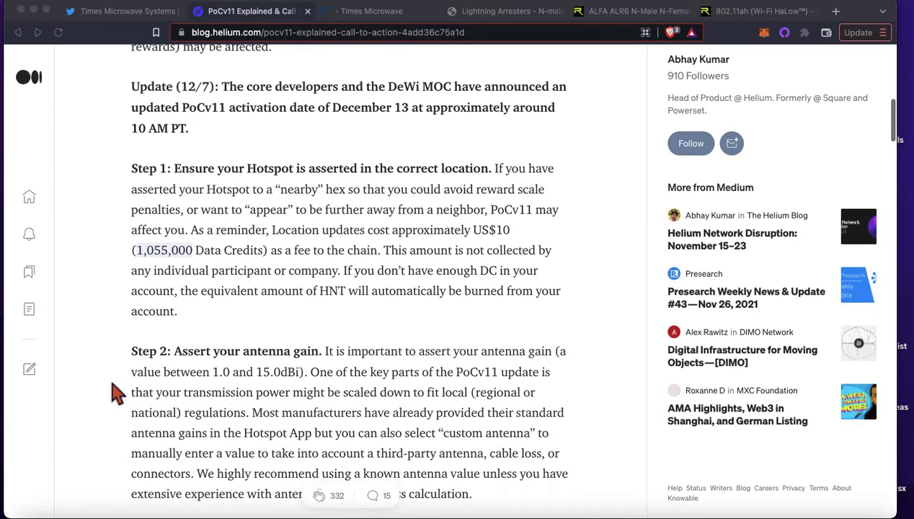
scroll(115, 392, down, 1)
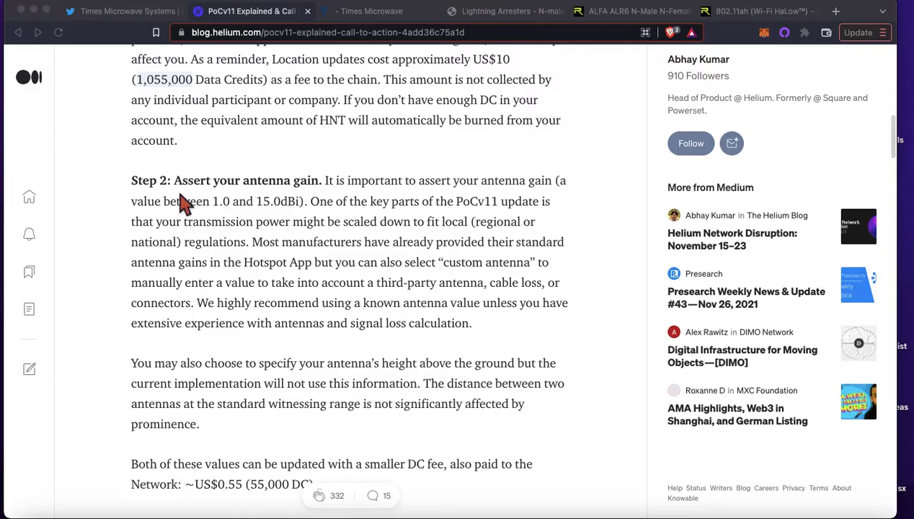
scroll(186, 196, down, 2)
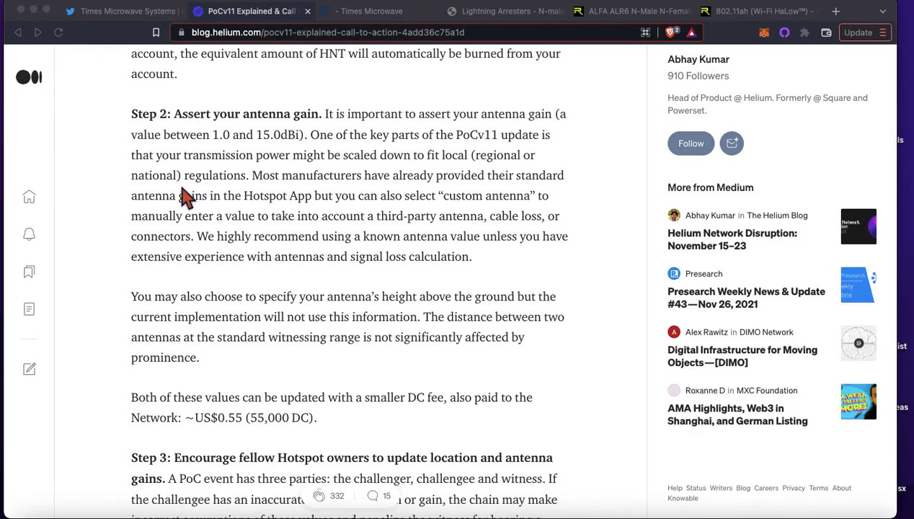
scroll(186, 196, down, 2)
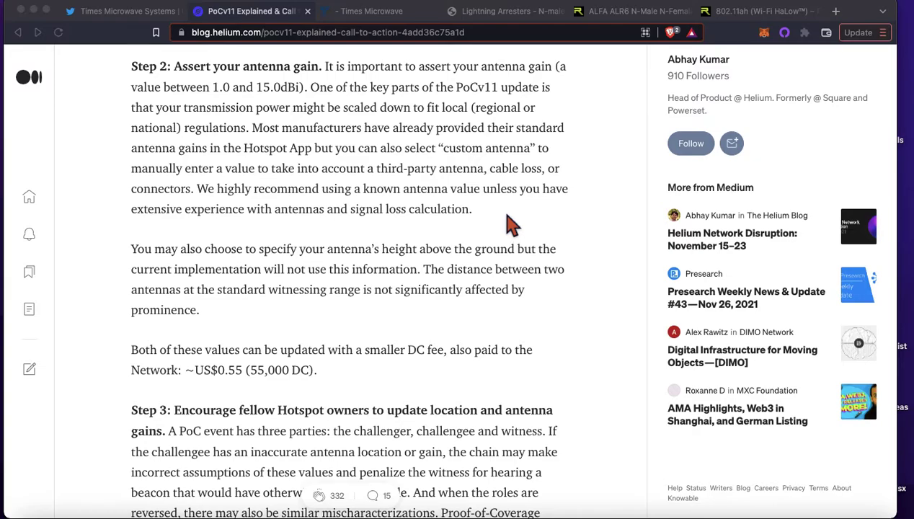
- Highlight the 'We highly recommend…' sentence, then bring up the Times Microwave calculator (LMR-400, 10 ft)
click(196, 185)
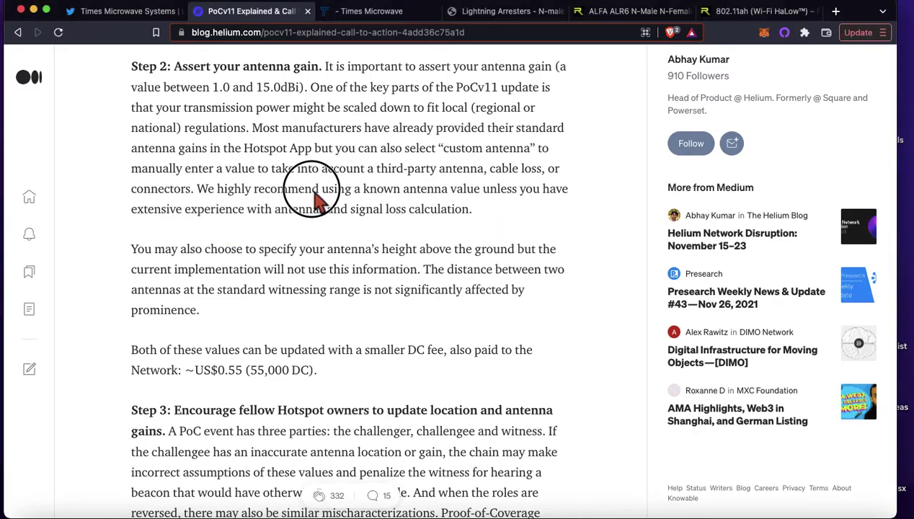
drag(198, 189, 477, 212)
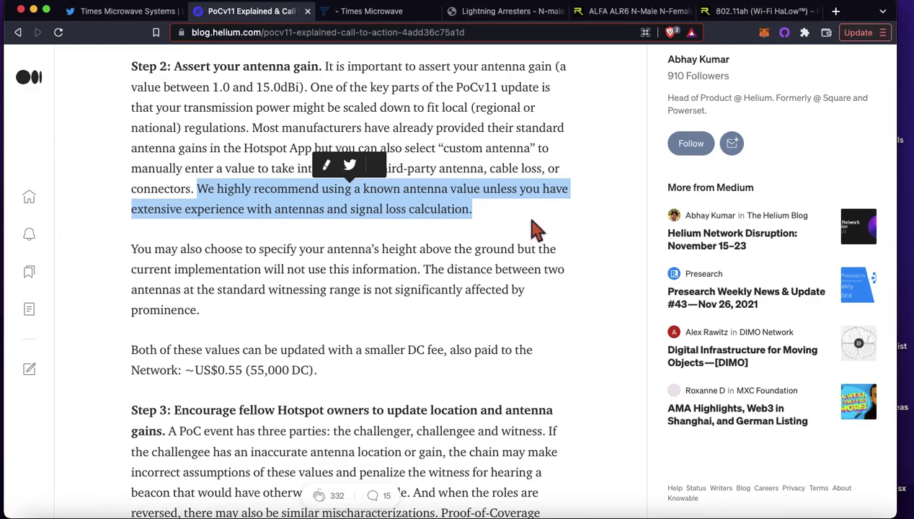
click(602, 216)
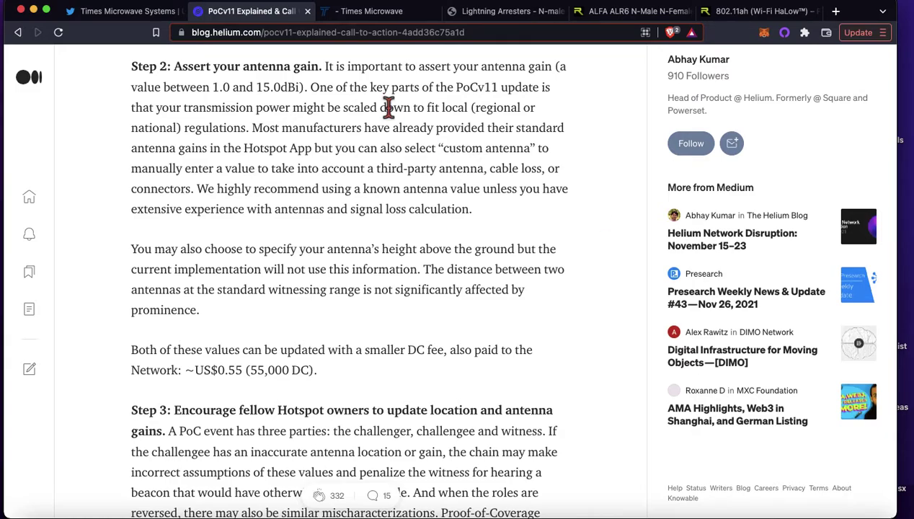
click(378, 14)
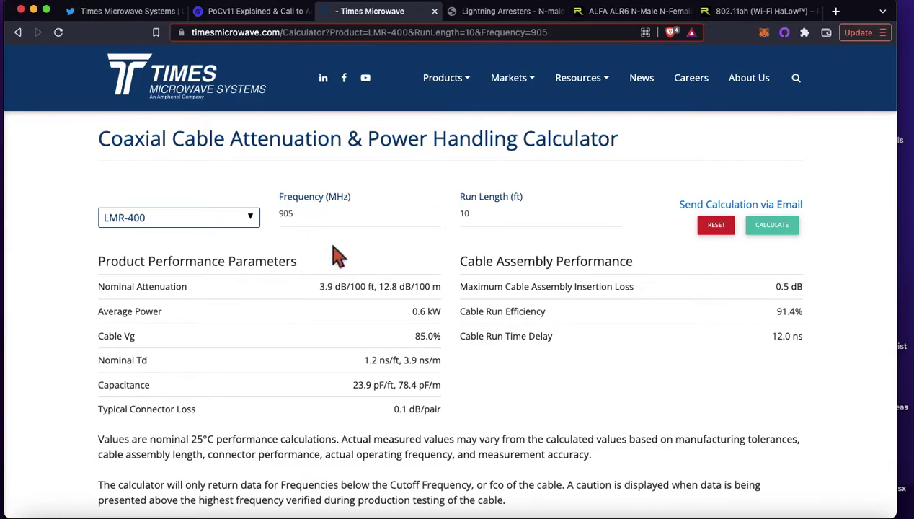
click(297, 216)
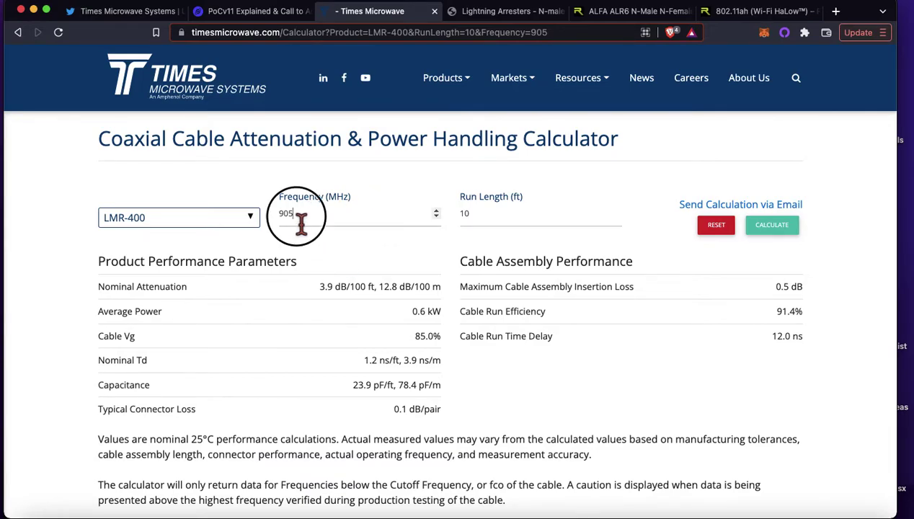
double_click(292, 220)
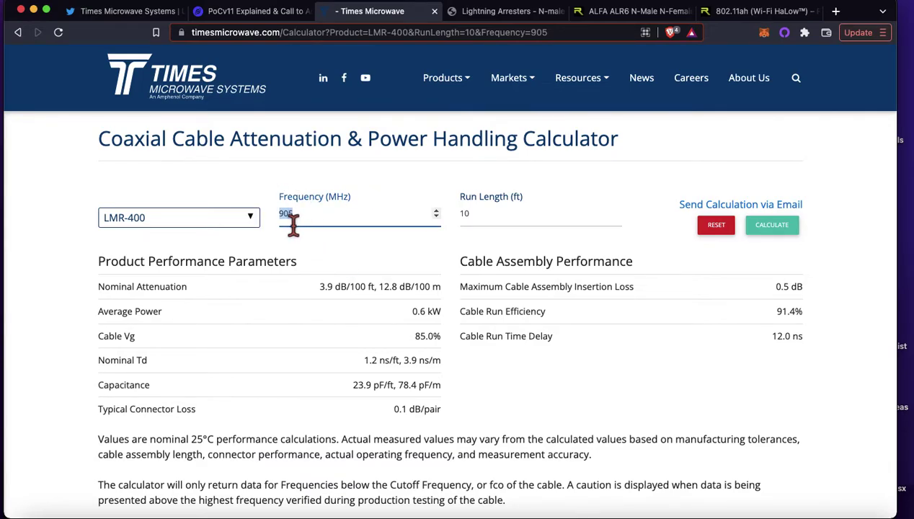
click(458, 255)
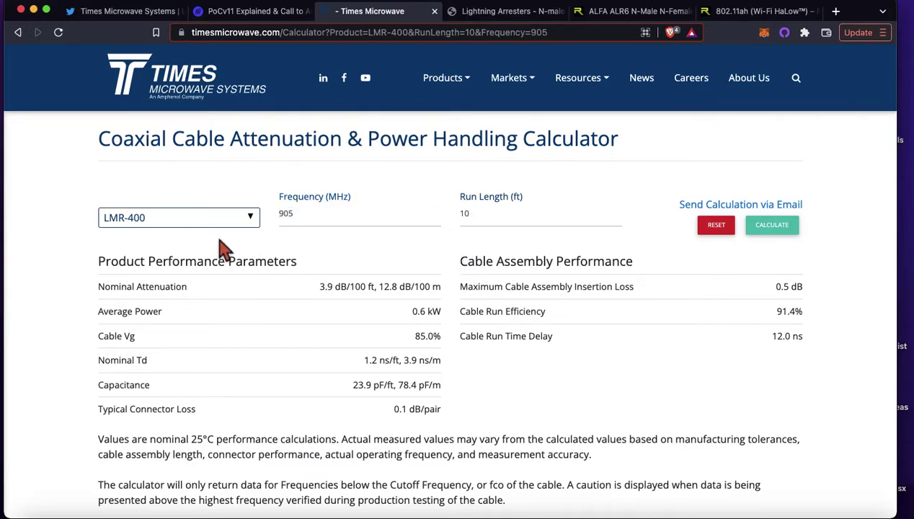
click(250, 219)
- Calculate LMR-240 at 905 MHz over 10 ft, giving 0.9 dB insertion loss
click(232, 220)
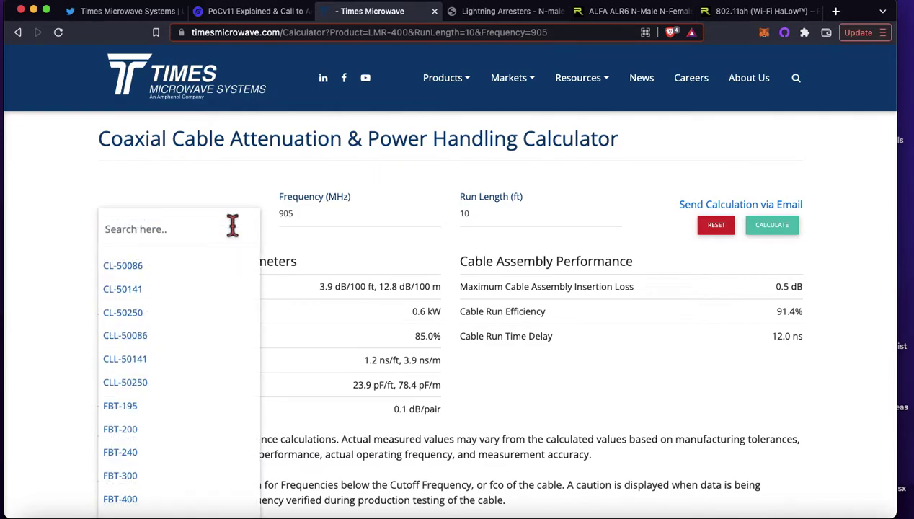
text(240)
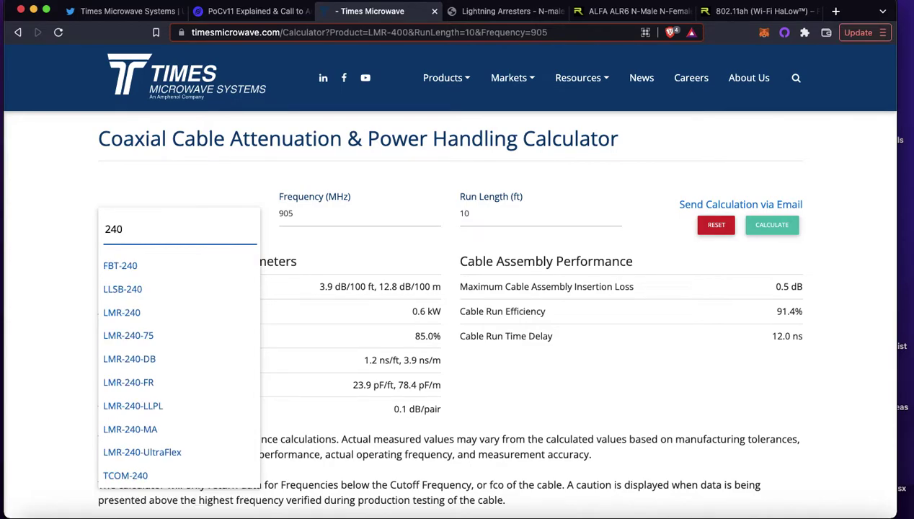
click(193, 317)
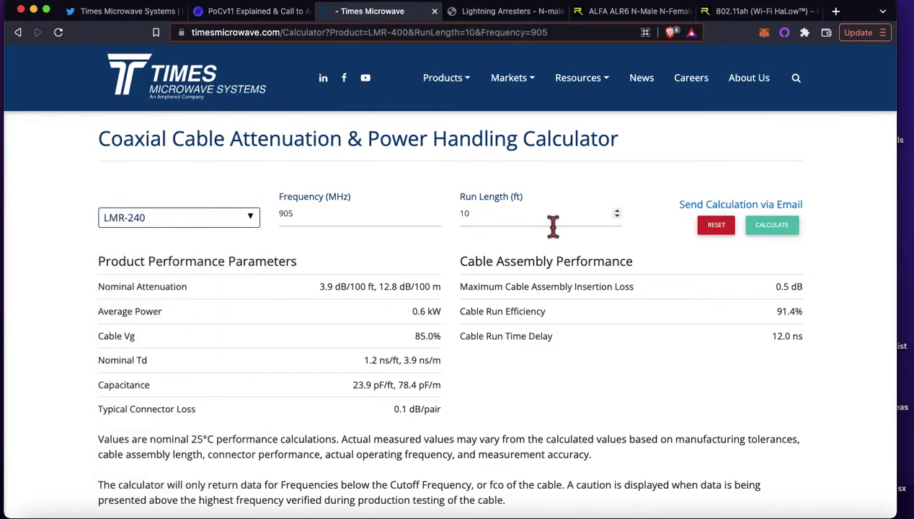
click(791, 234)
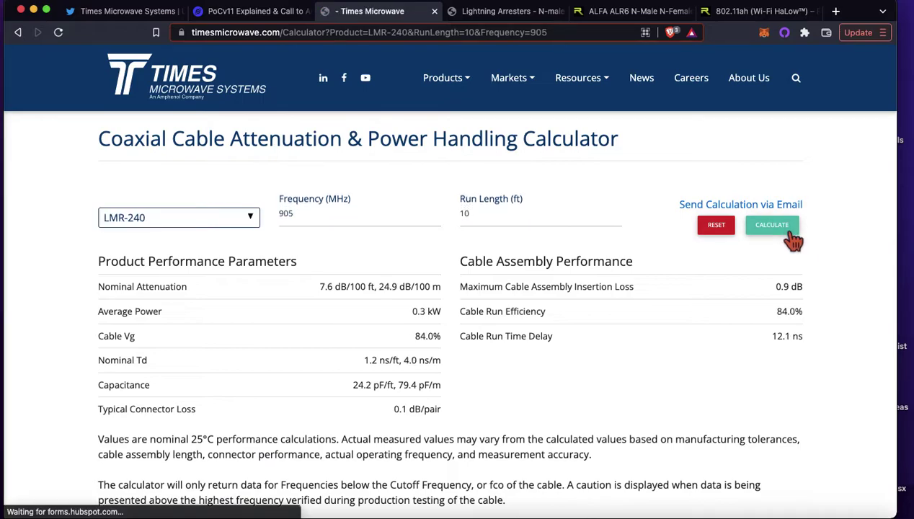
click(791, 295)
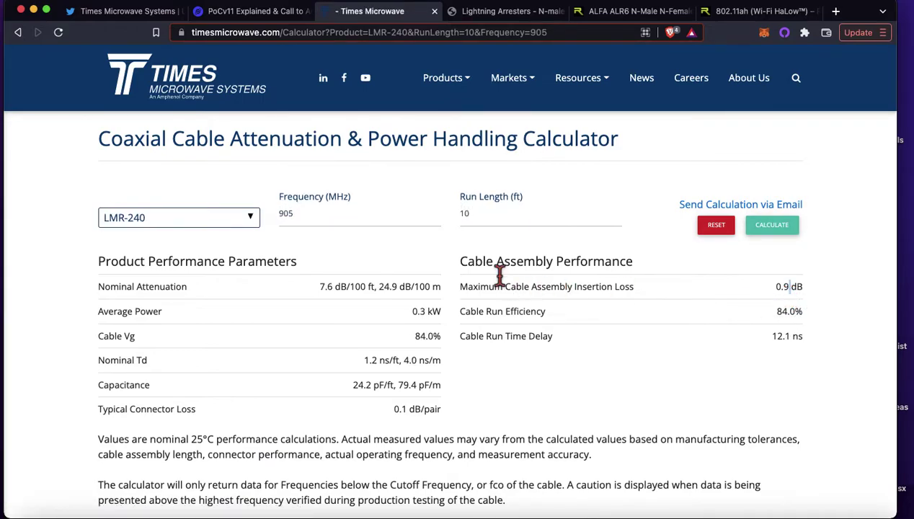
- Switch the cable to LMR-200 and recalculate, noting the 1.2 dB insertion loss
click(249, 218)
click(198, 238)
text(200)
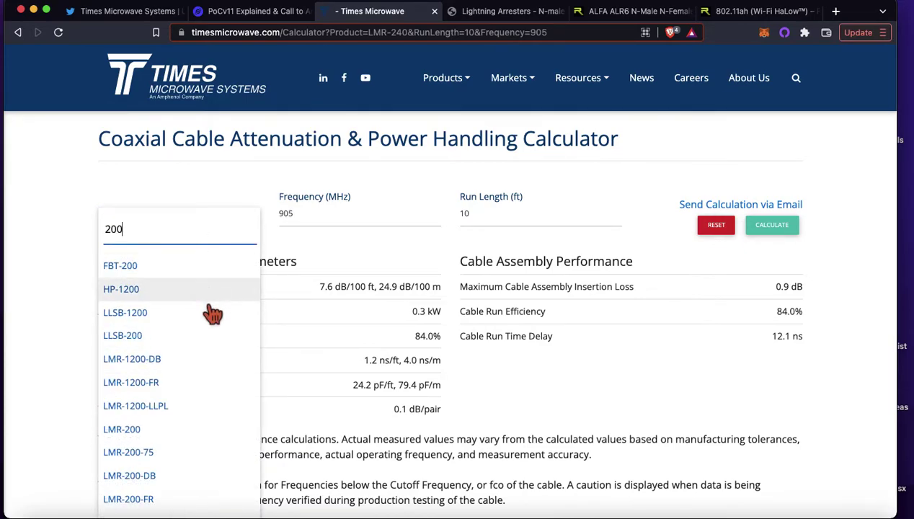
click(176, 430)
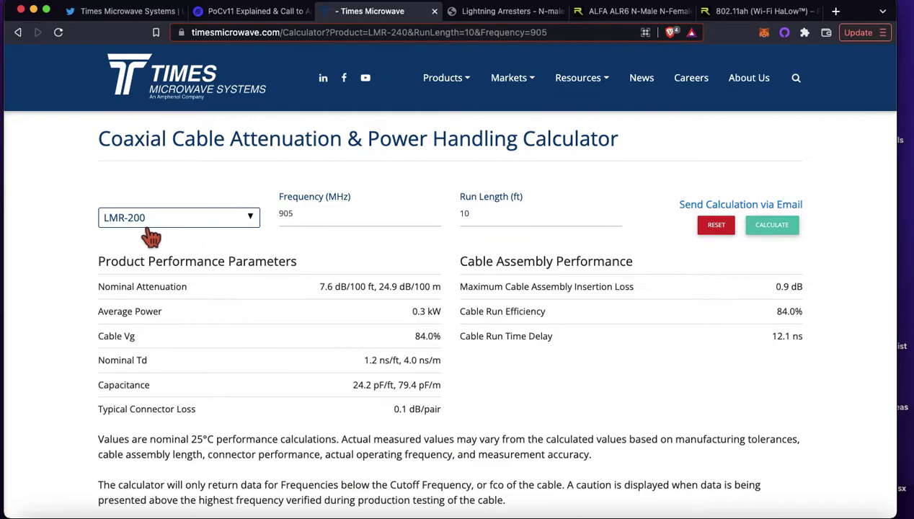
click(800, 238)
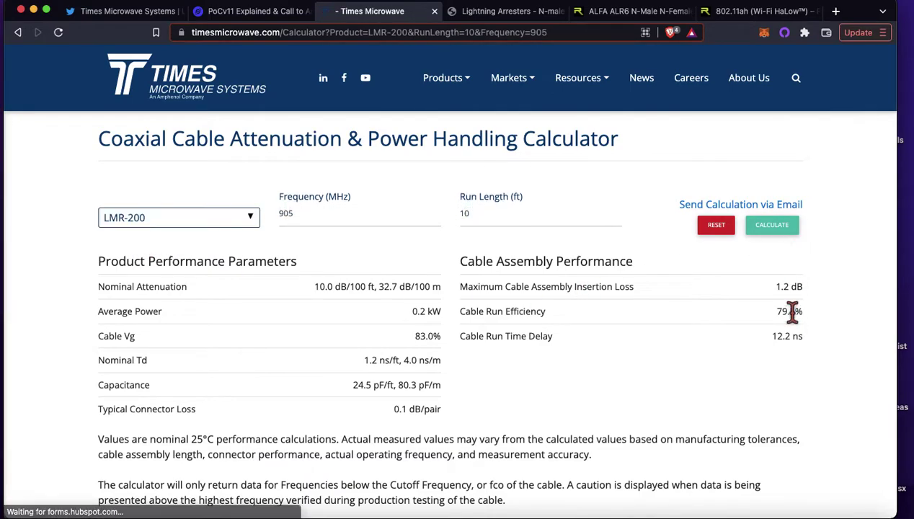
double_click(781, 286)
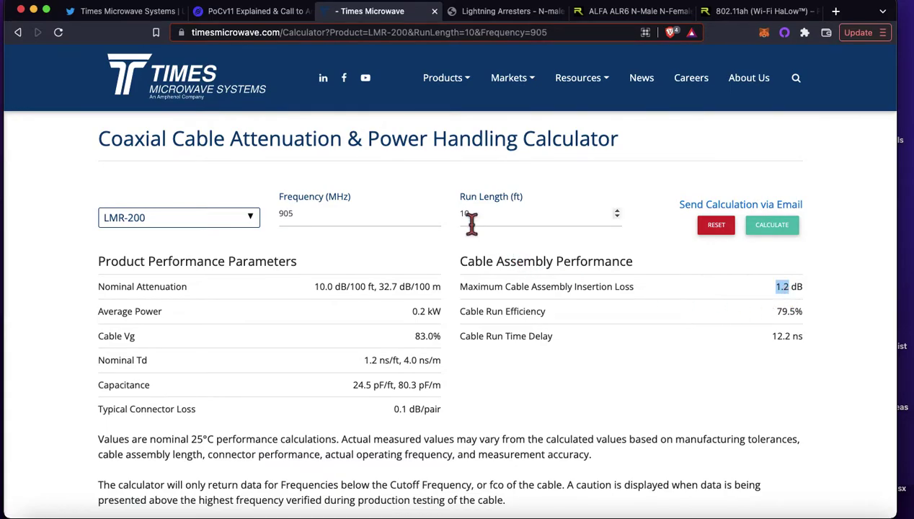
click(454, 263)
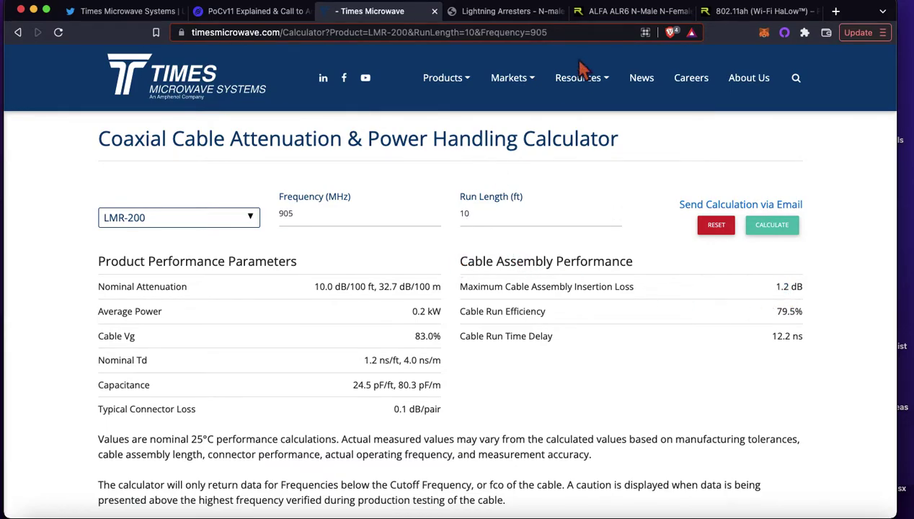
- Browse Rokland's 802.11ah Wi-Fi HaLow collection of coaxial cables, mounts and magnetic bases
click(741, 12)
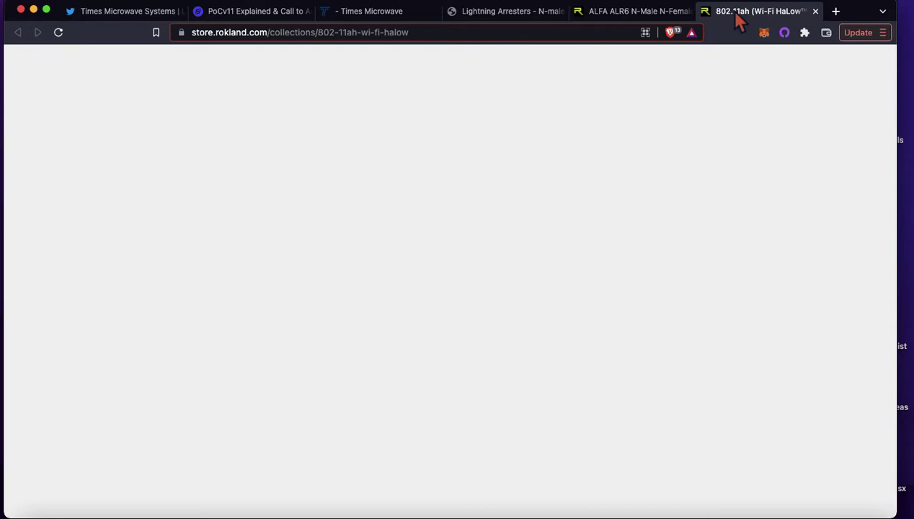
scroll(653, 312, down, 10)
scroll(653, 312, up, 6)
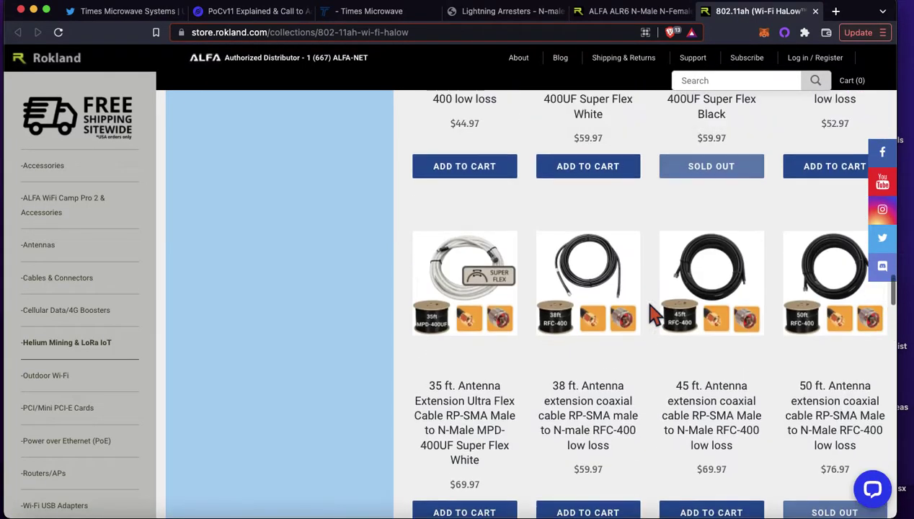
scroll(652, 312, up, 5)
scroll(653, 312, down, 10)
scroll(656, 315, up, 3)
scroll(660, 317, down, 1)
scroll(659, 317, down, 1)
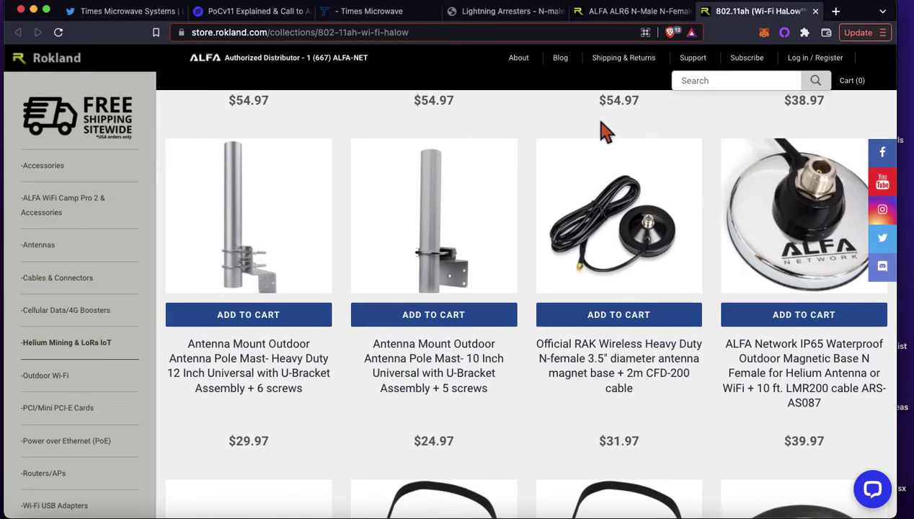
click(395, 18)
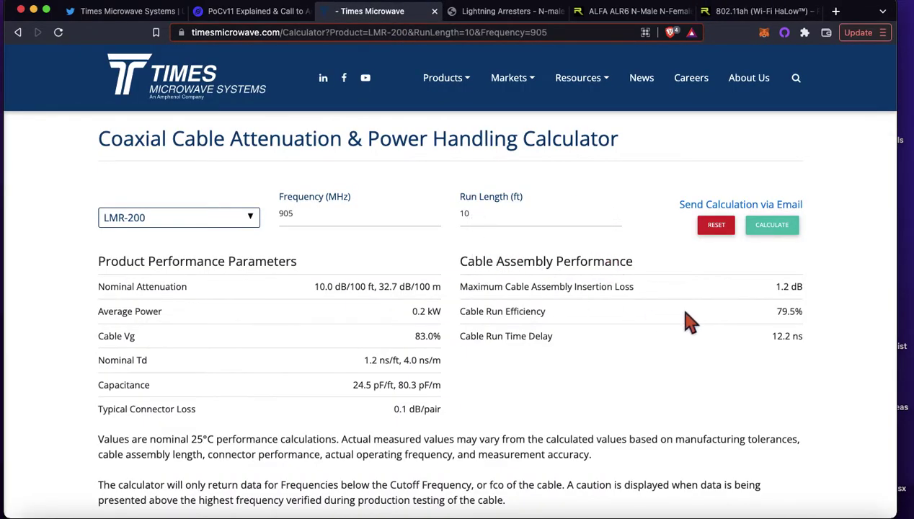
- Select LMR-400 as the cable and recalculate, showing 0.5 dB loss over 10 ft
double_click(787, 292)
click(742, 297)
click(256, 229)
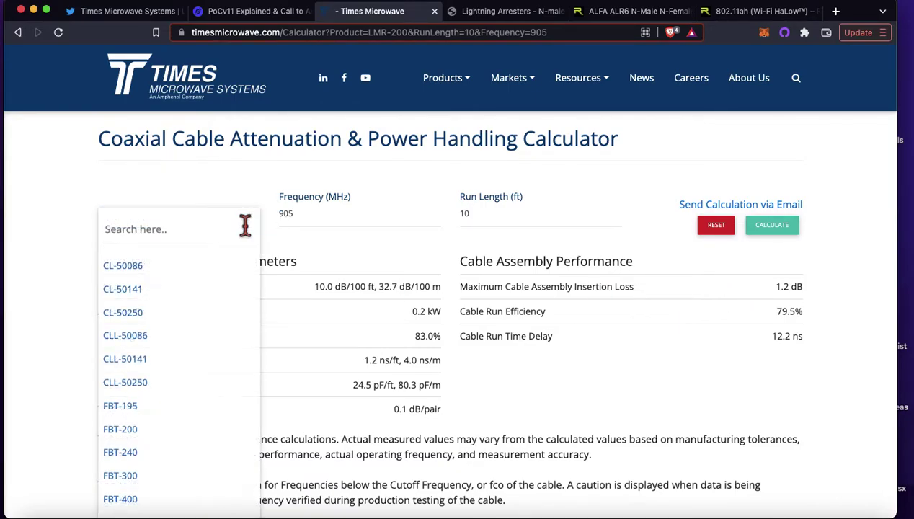
text(400)
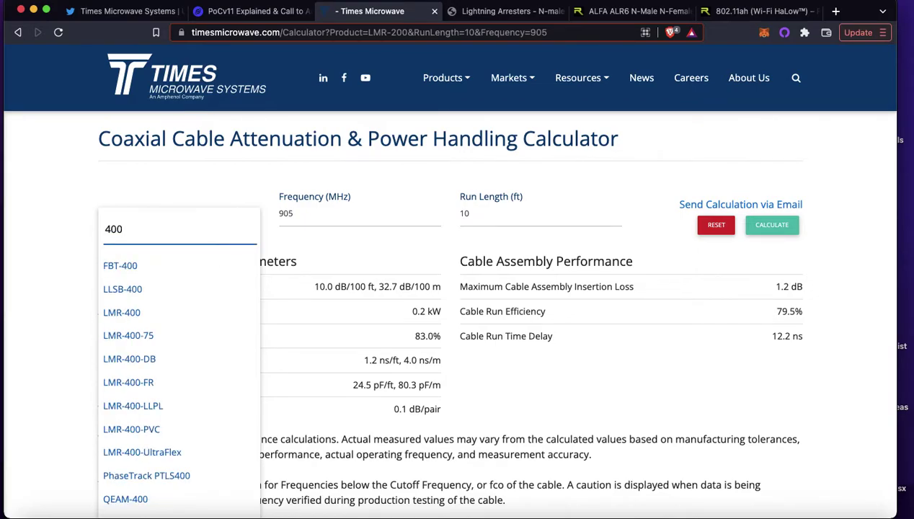
click(194, 313)
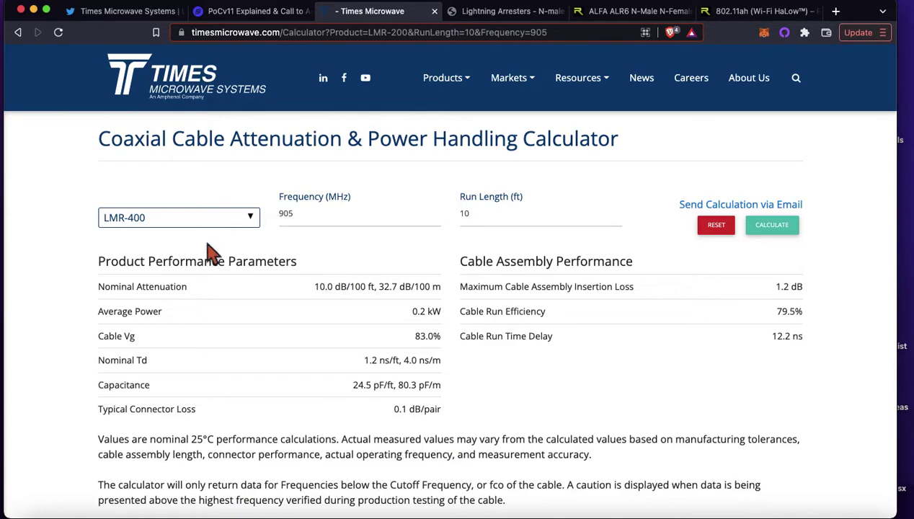
click(789, 245)
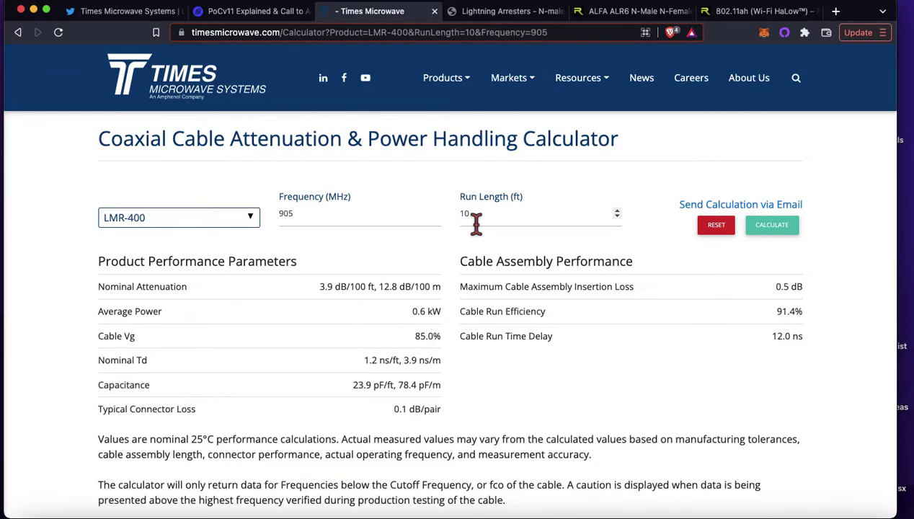
double_click(783, 291)
- Change the run length from 10 to 16 ft and recalculate, giving 0.7 dB loss
click(480, 219)
key(BackSpace)
text(6)
click(772, 228)
- Locate the 0.2db insertion loss in the IoT Off-Grid lightning arrester's features
click(496, 16)
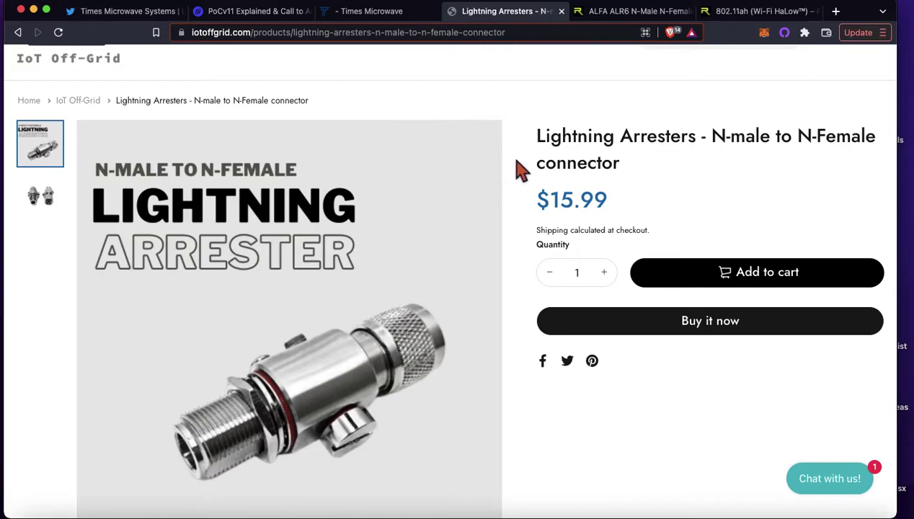
scroll(520, 170, down, 2)
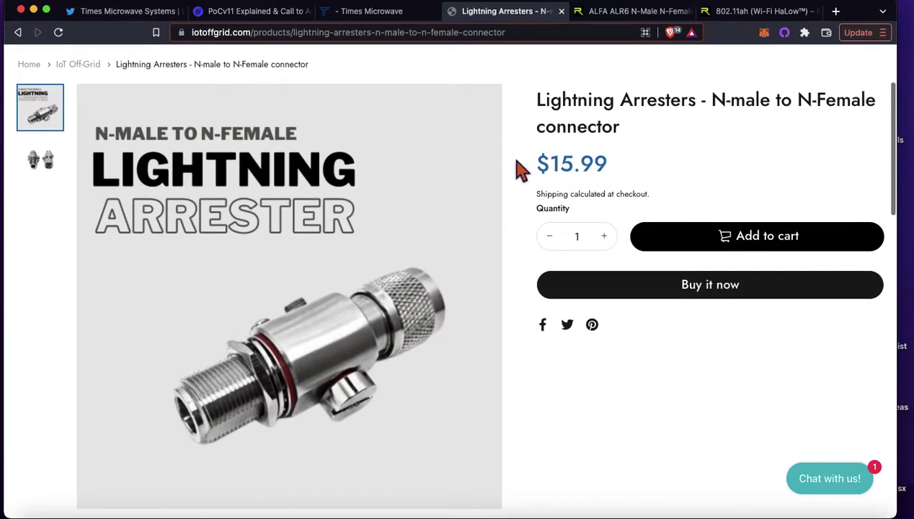
scroll(520, 170, down, 10)
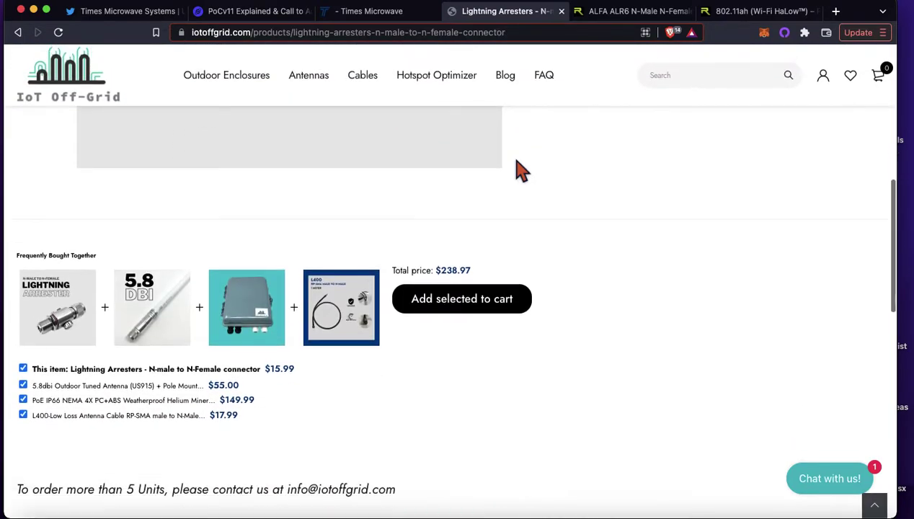
scroll(520, 170, down, 5)
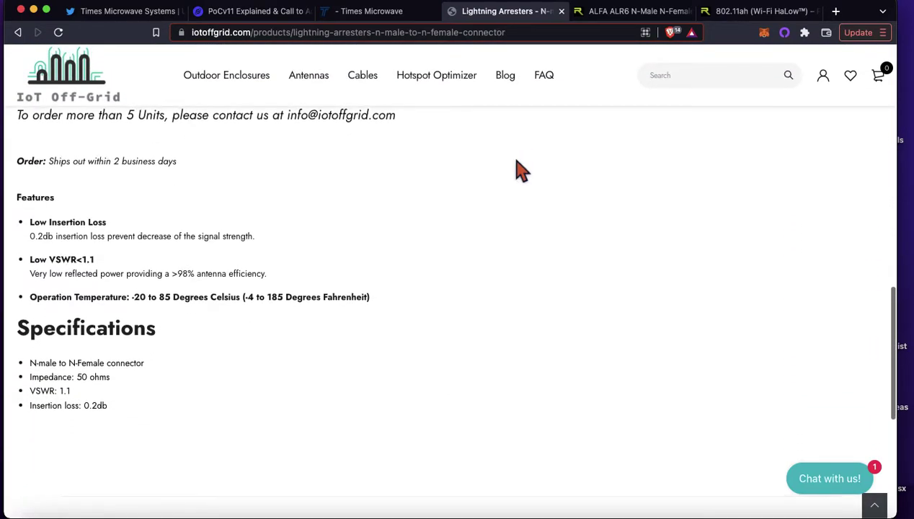
double_click(40, 236)
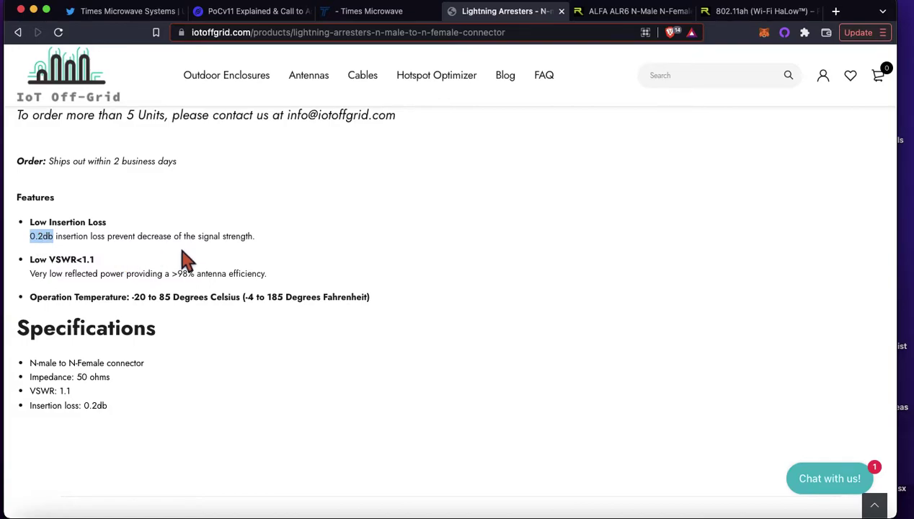
click(340, 261)
click(600, 18)
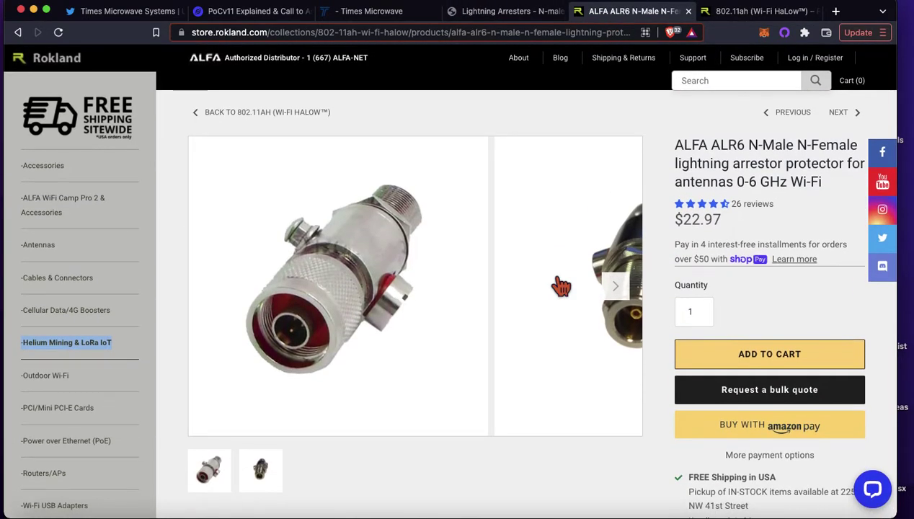
- Highlight the ALR6's 0.2dB insertion-loss spec and its note to enter 0.5 dB loss
scroll(561, 286, down, 3)
scroll(561, 286, down, 5)
scroll(556, 284, up, 1)
scroll(555, 283, down, 1)
double_click(305, 390)
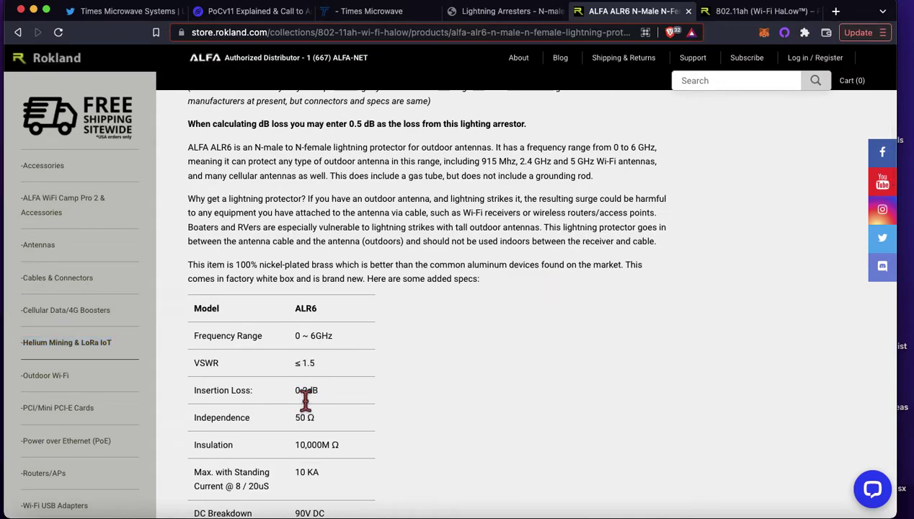
drag(188, 124, 520, 134)
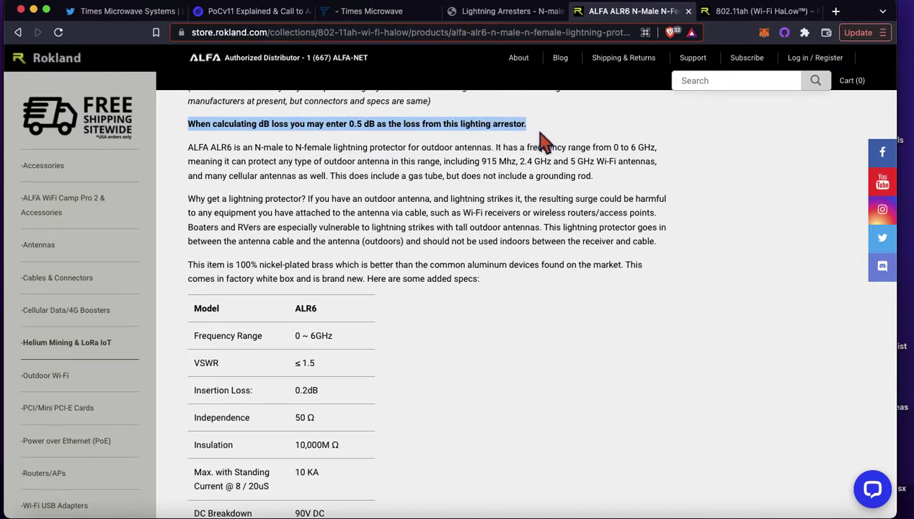
click(544, 142)
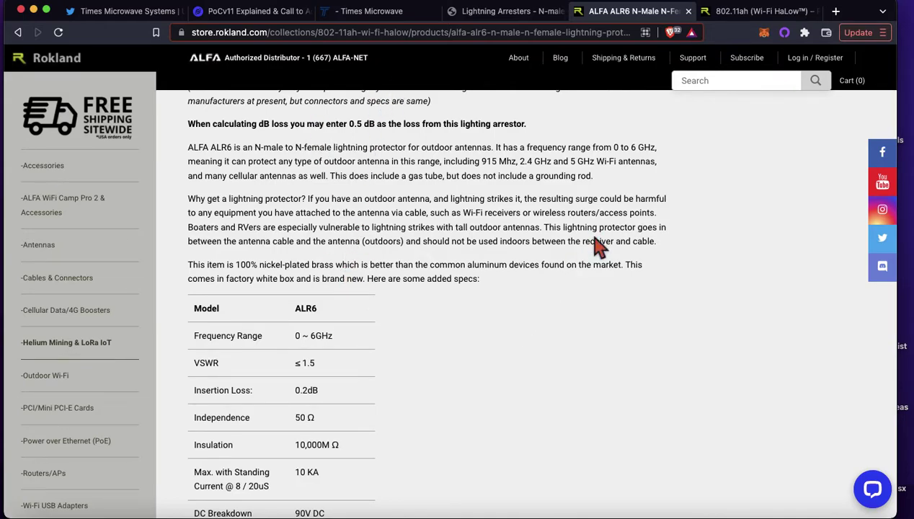
- Compare the arrester pages and 802.11ah collection against the LMR-400 16 ft calculator results
click(520, 14)
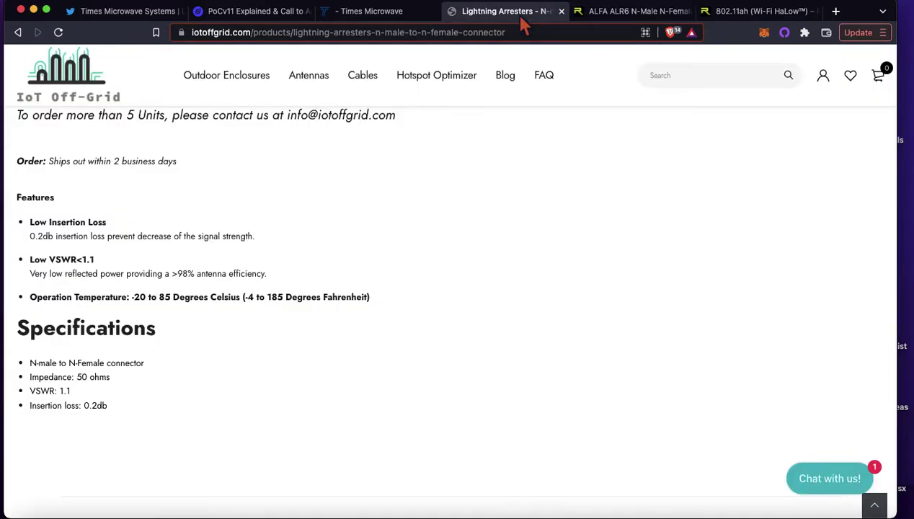
click(396, 16)
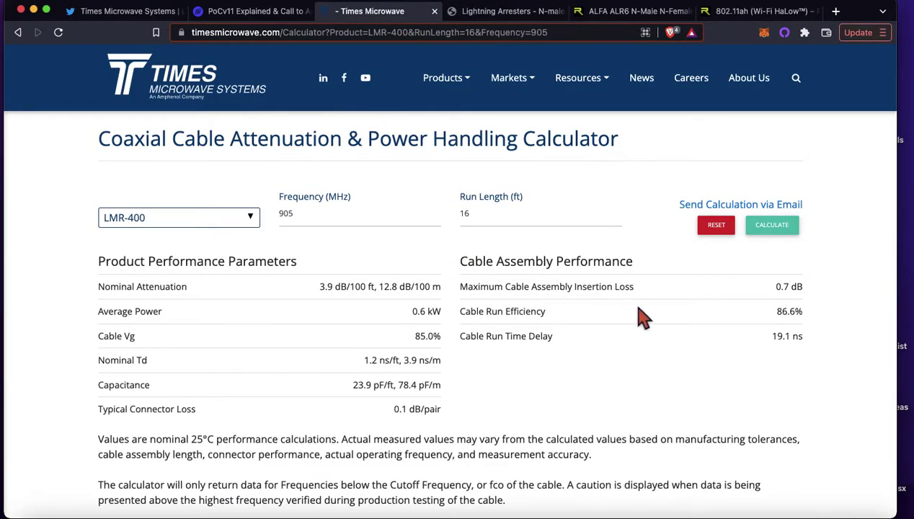
click(510, 13)
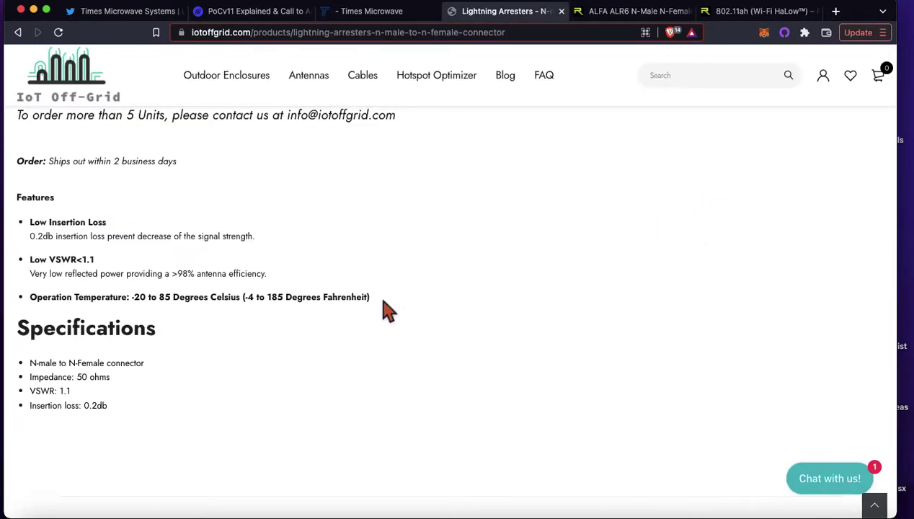
click(376, 14)
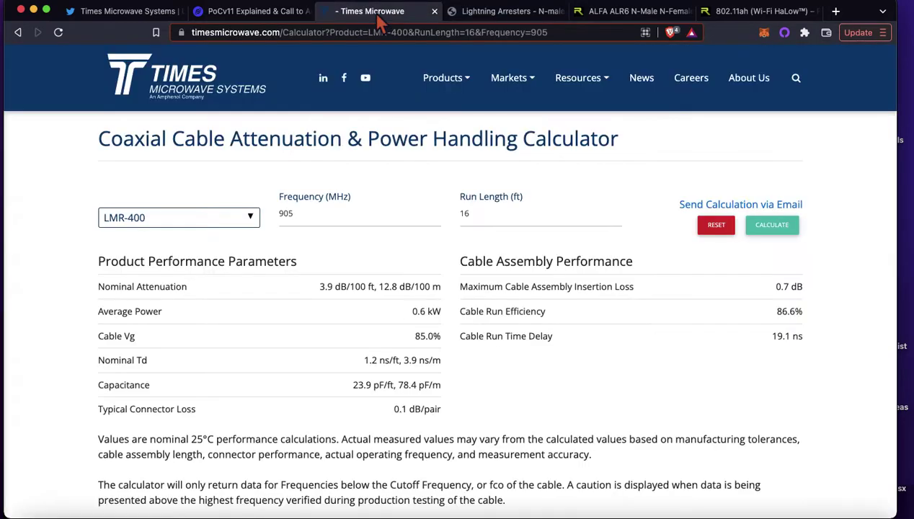
click(768, 21)
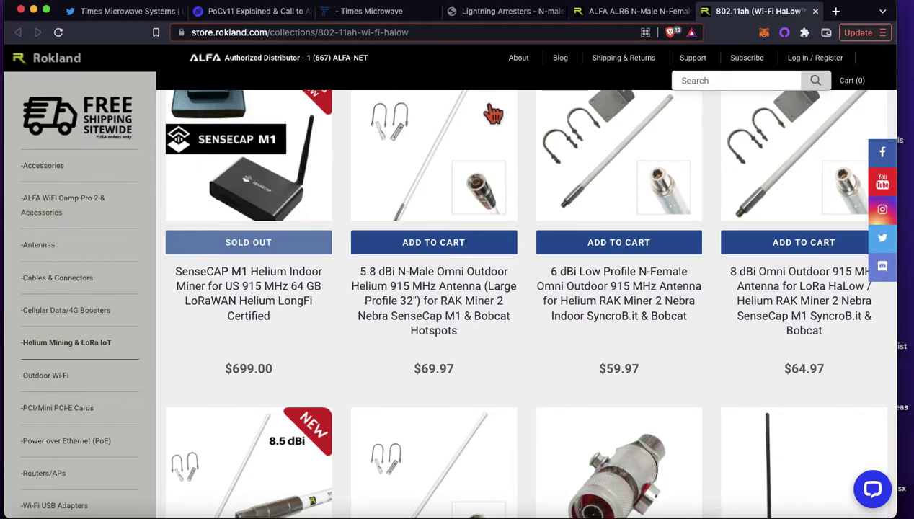
click(495, 20)
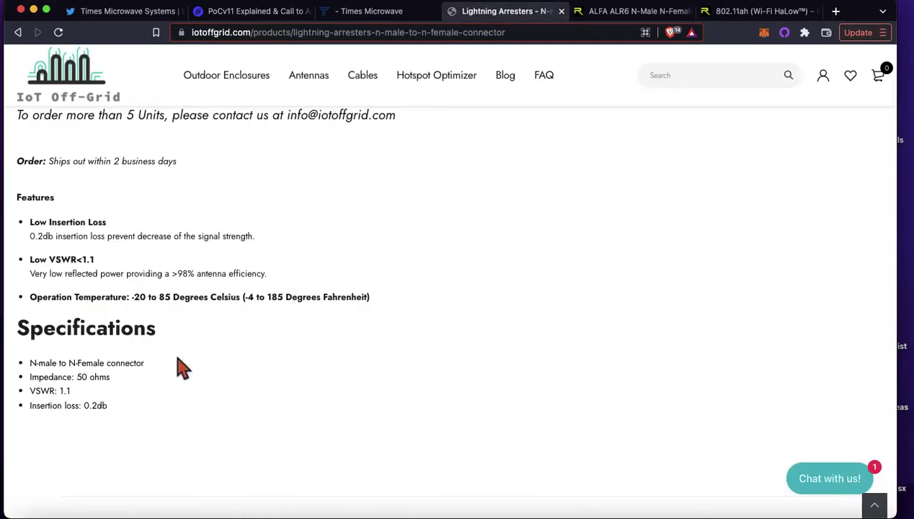
click(375, 12)
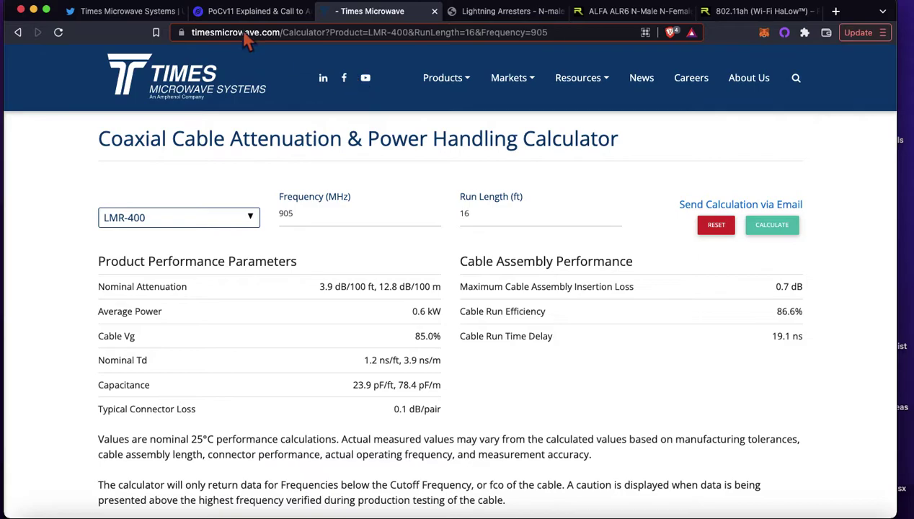
click(245, 13)
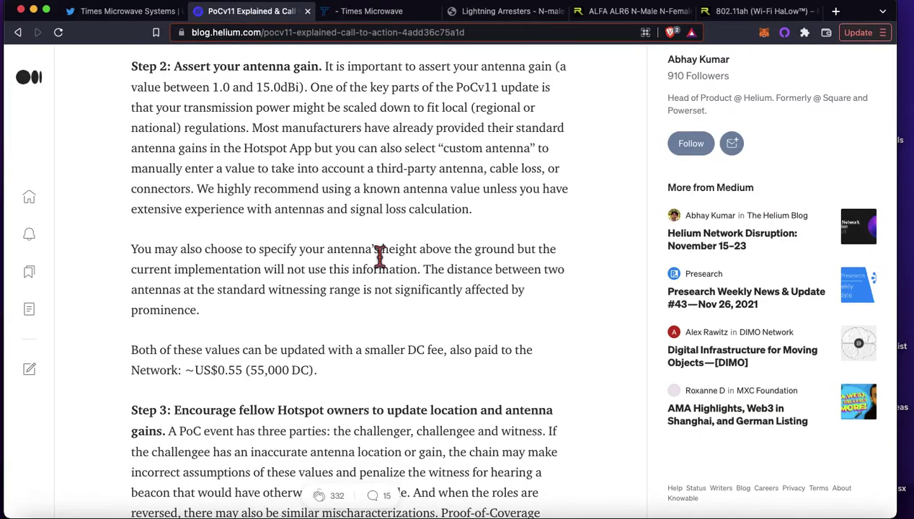
scroll(502, 374, down, 1)
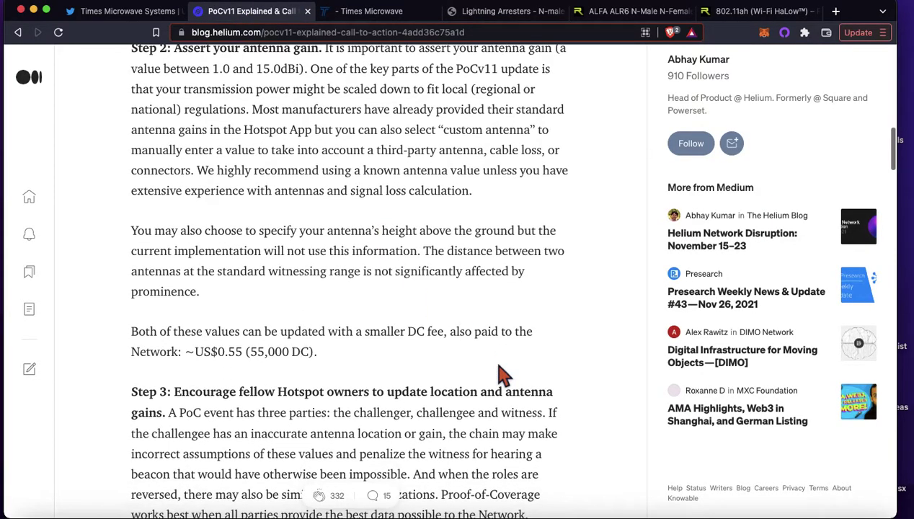
scroll(502, 374, up, 2)
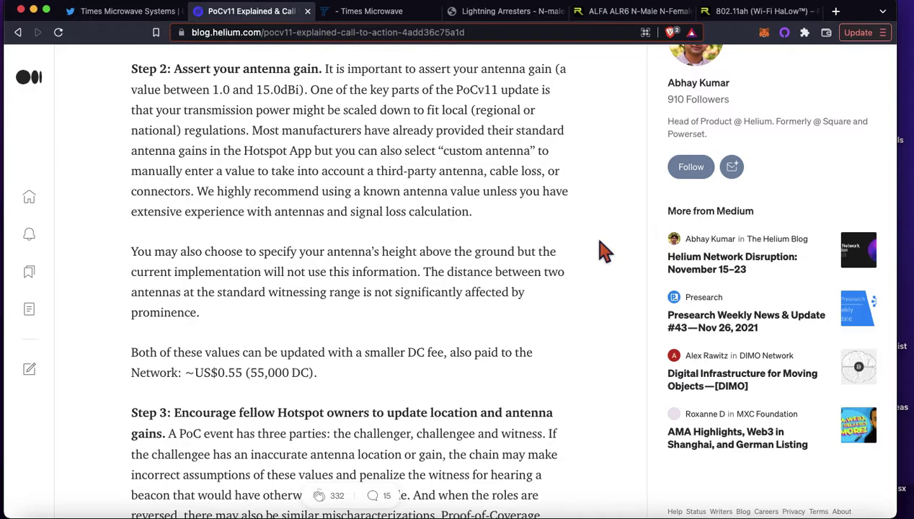
click(400, 14)
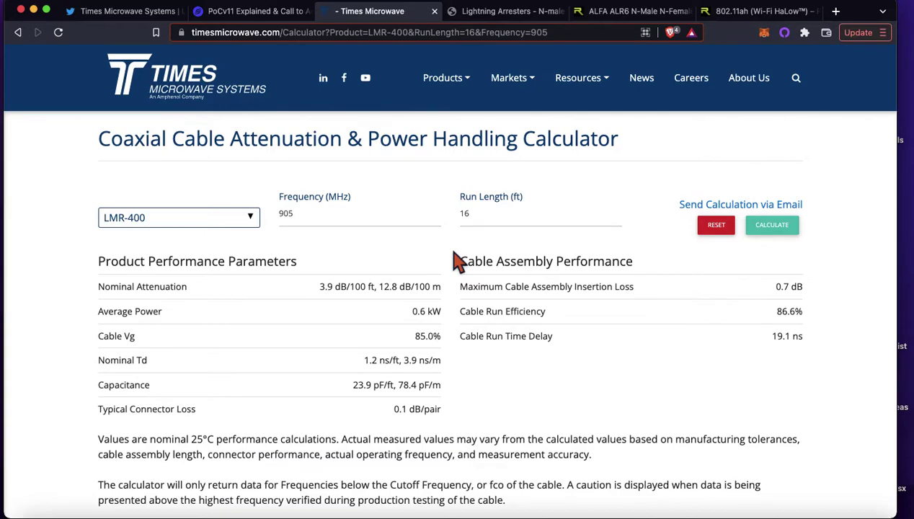
- Flip through the arrester pages and calculator, ending on the PoCv11 article's 1.0–15.0 dBi guidance
click(482, 16)
click(389, 20)
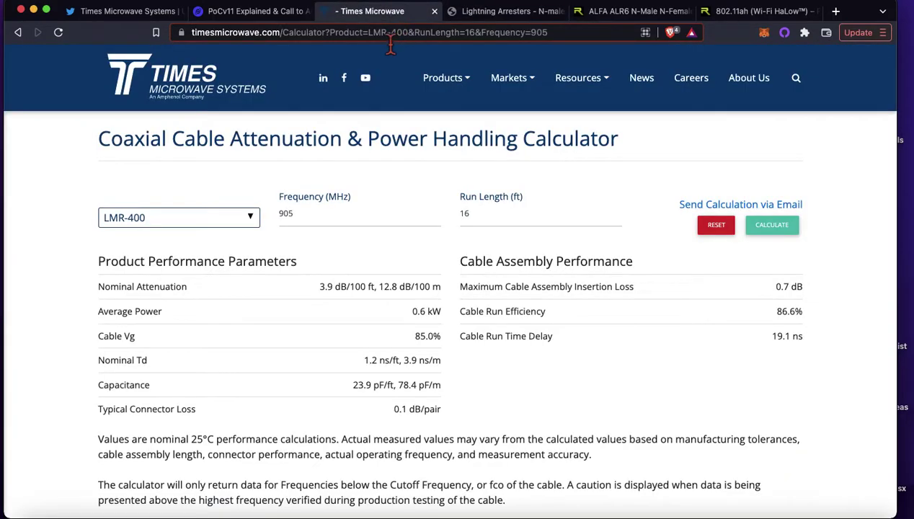
click(517, 16)
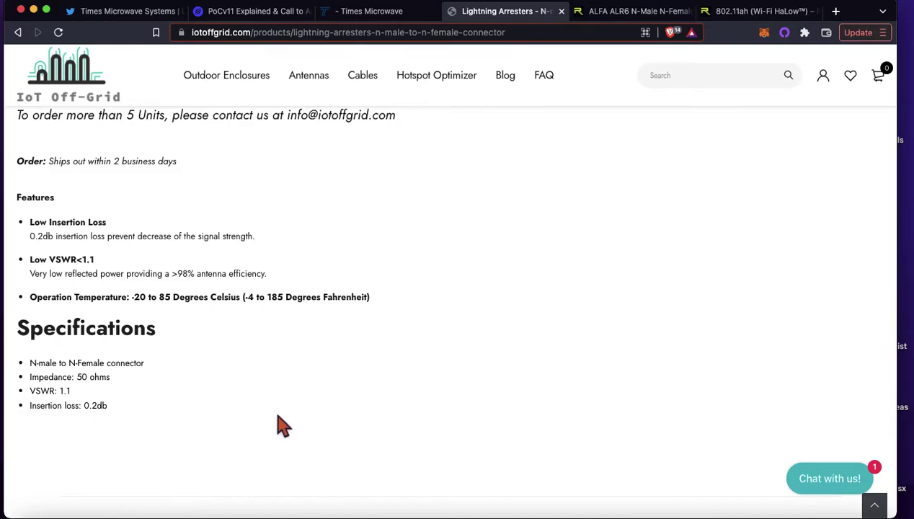
click(638, 15)
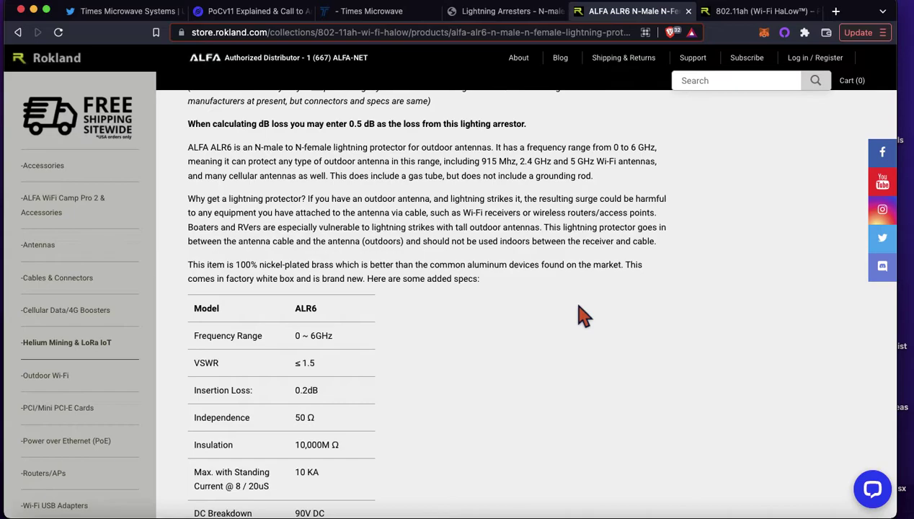
click(275, 15)
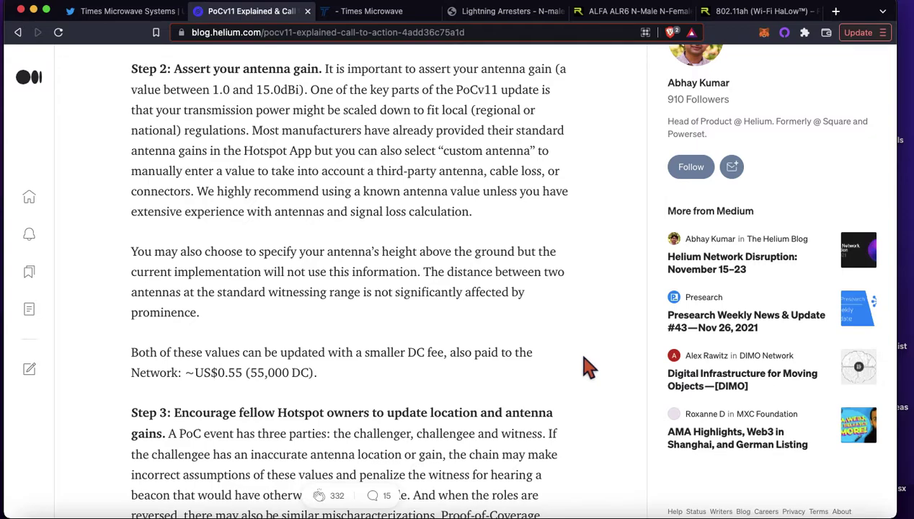
scroll(587, 367, down, 1)
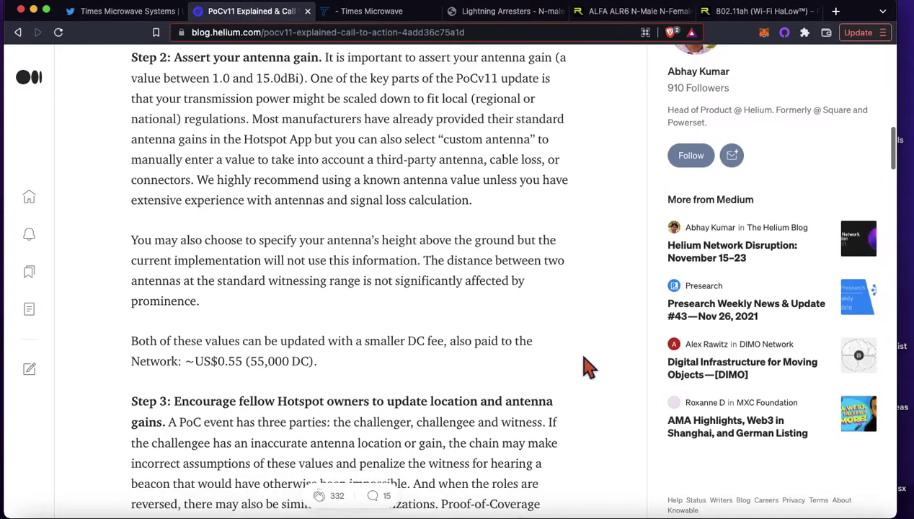
scroll(587, 367, up, 1)
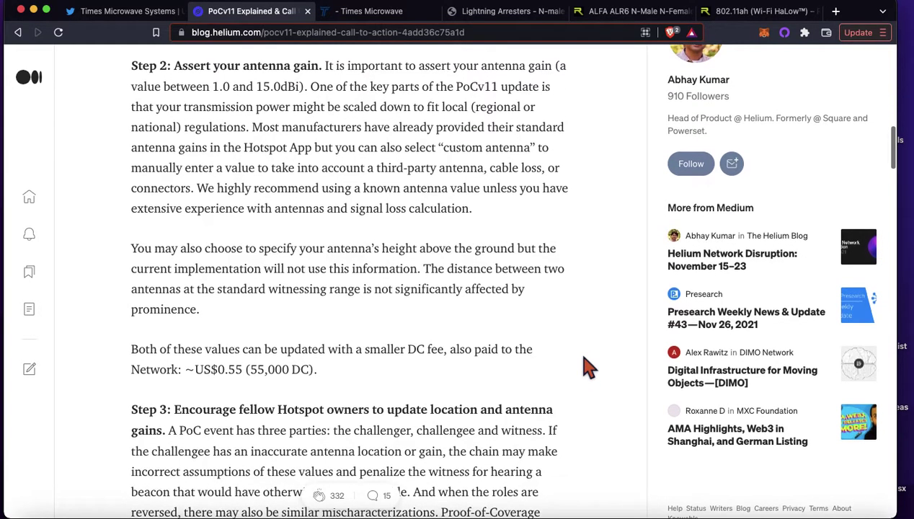